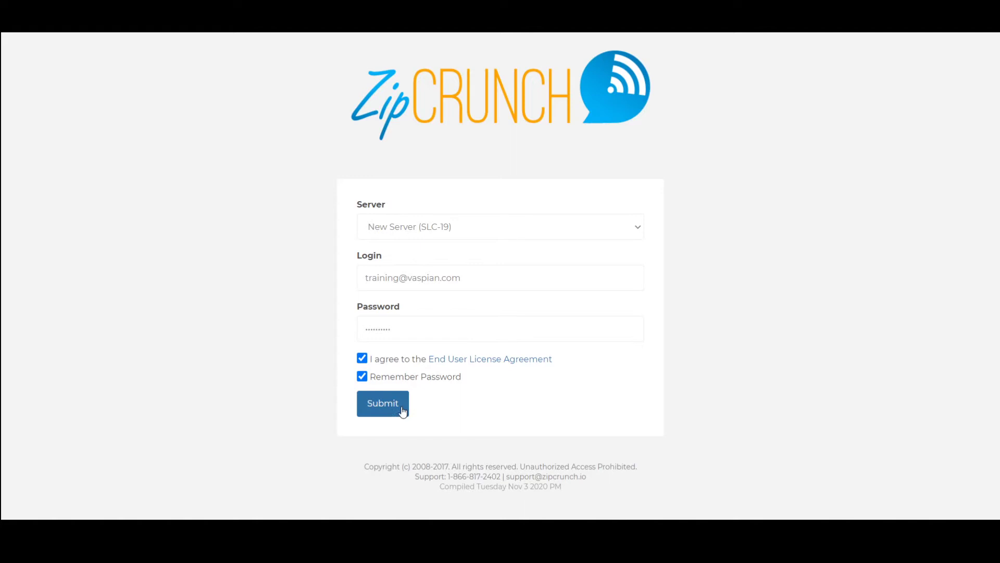
- Submit the filled-in login form to sign in to ZipCrunch Dialer
click(383, 404)
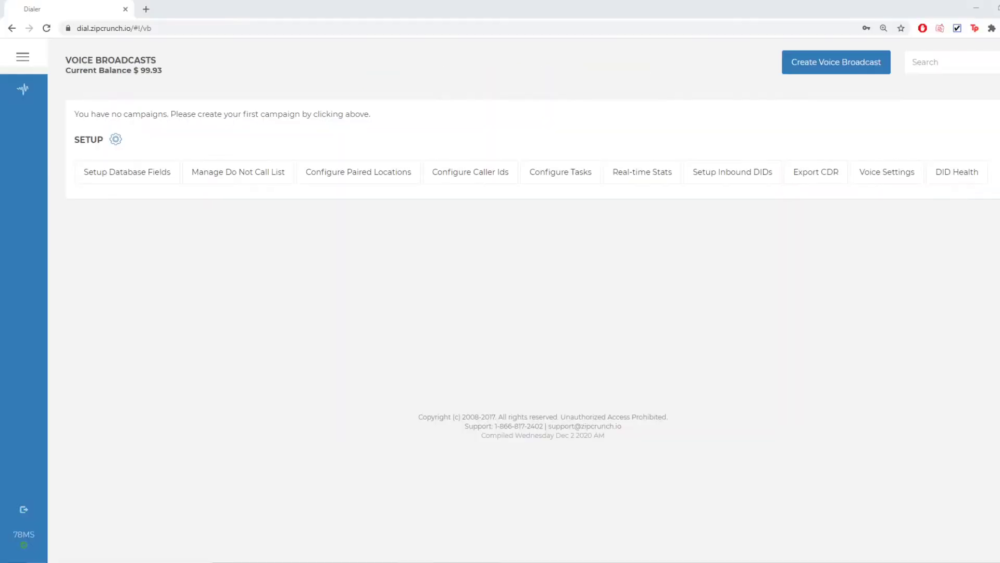
- Create a new voice broadcast named 'Blast Campaign' with caller ID name 'Vaspian LLC'
click(853, 72)
click(507, 172)
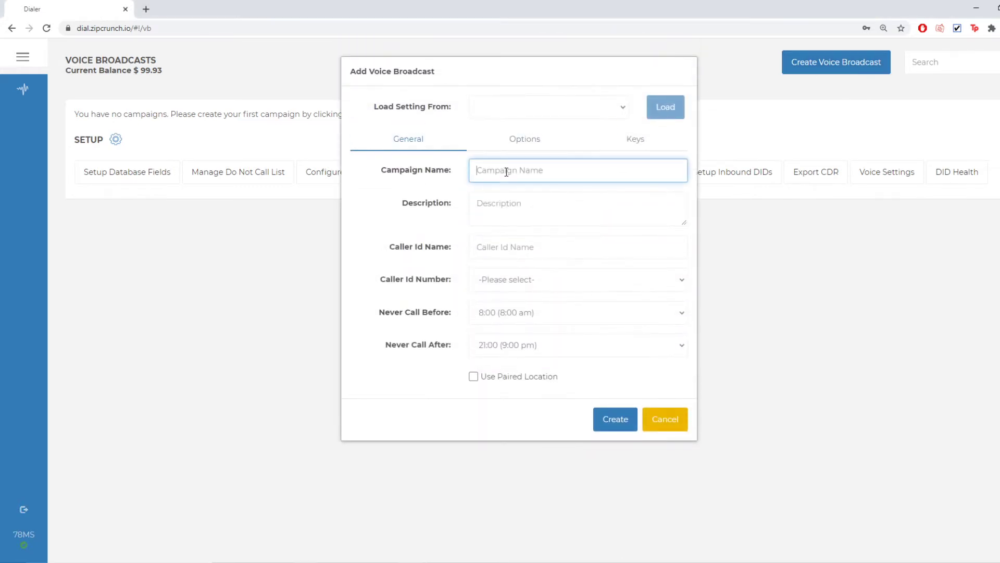
text(Blast Campaign)
key(Tab)
key(Tab)
text(V)
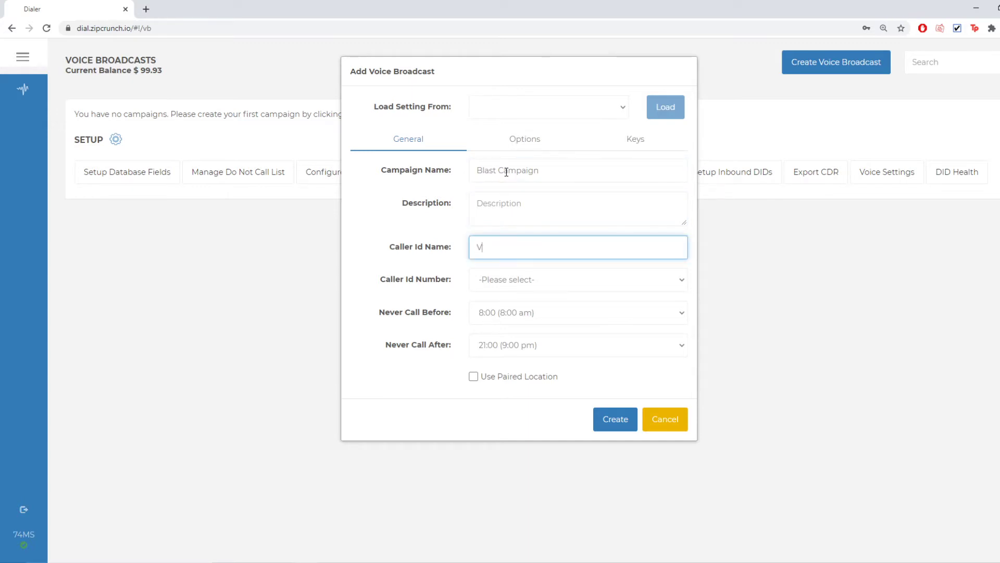
text(aspian LLC)
key(Tab)
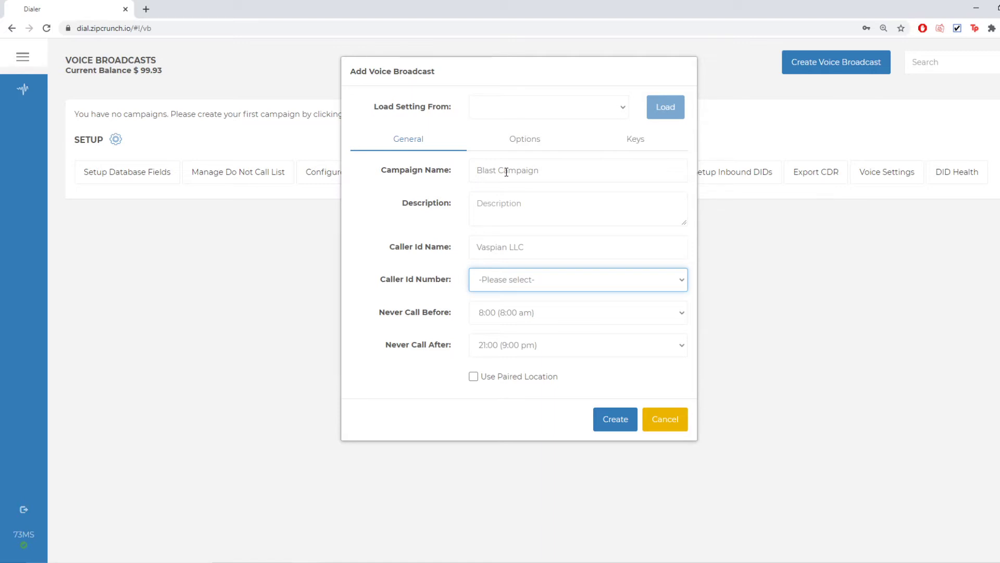
- Pick the outgoing caller ID number, leaving calling hours at 8:00–21:00
key(Down)
key(Tab)
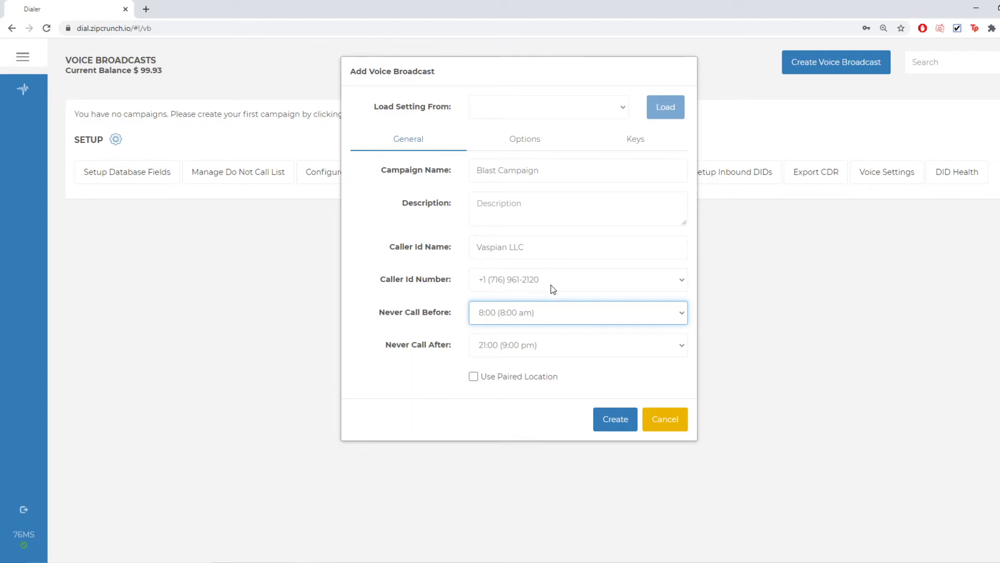
- On the Options tab, enter the transfer phone number, which also fills the backup number
click(542, 149)
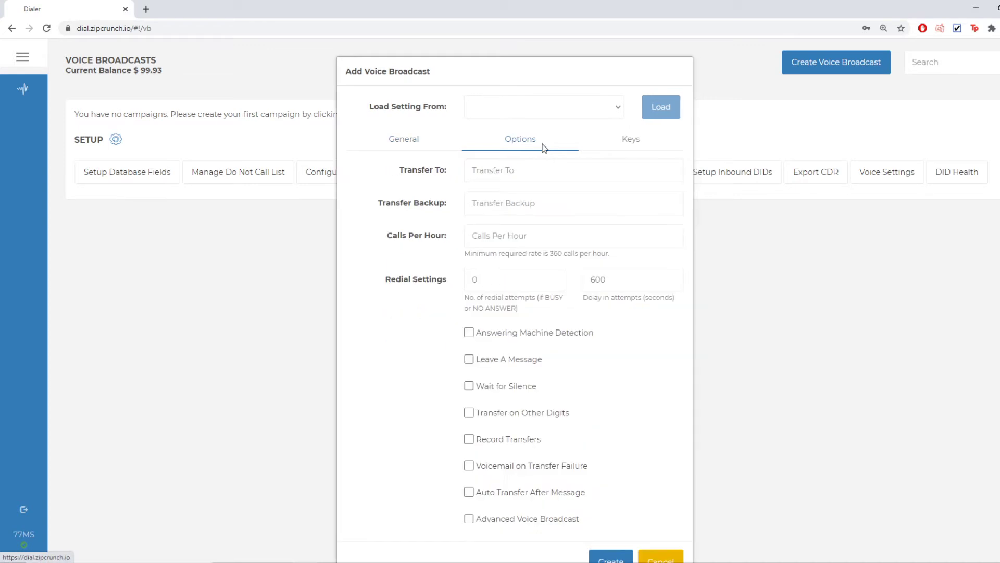
click(564, 164)
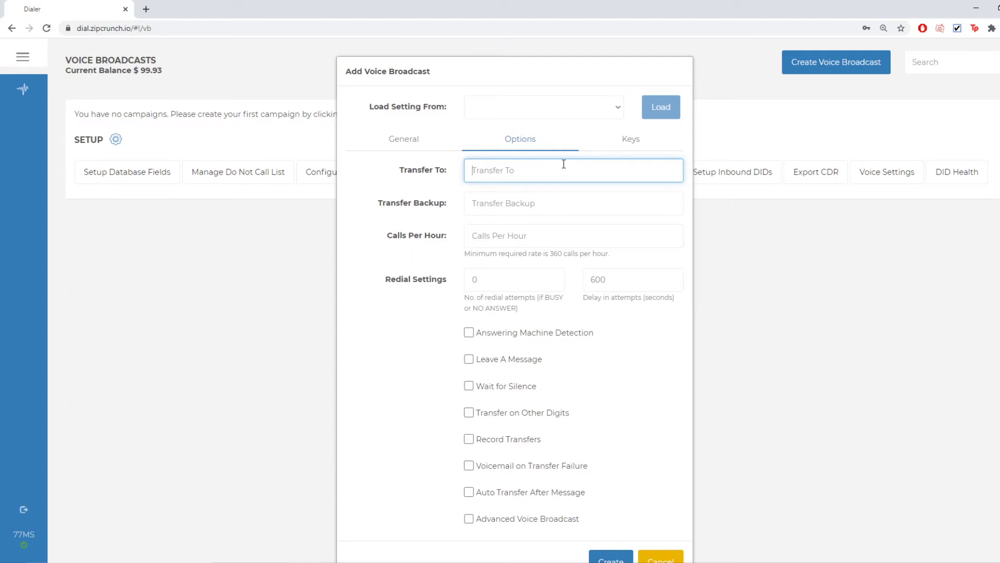
key(Tab)
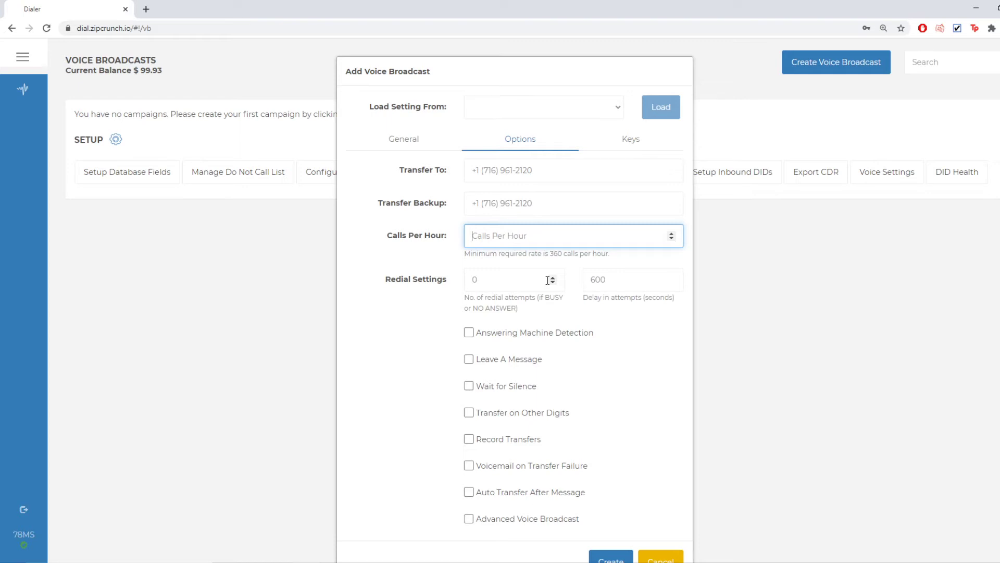
- Set 1000 calls per hour and enable Leave A Message and Record Transfers
text(1000)
key(Tab)
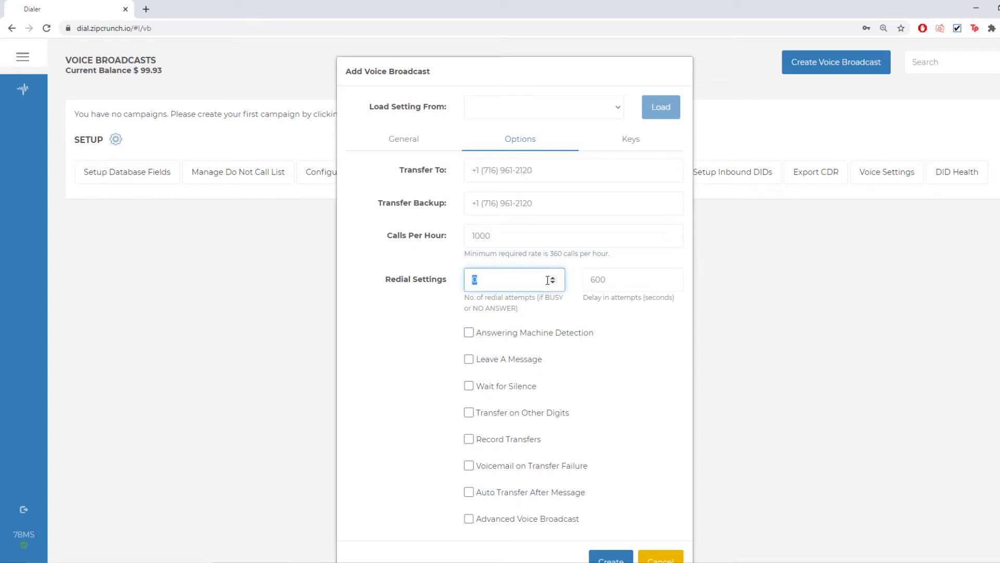
click(527, 362)
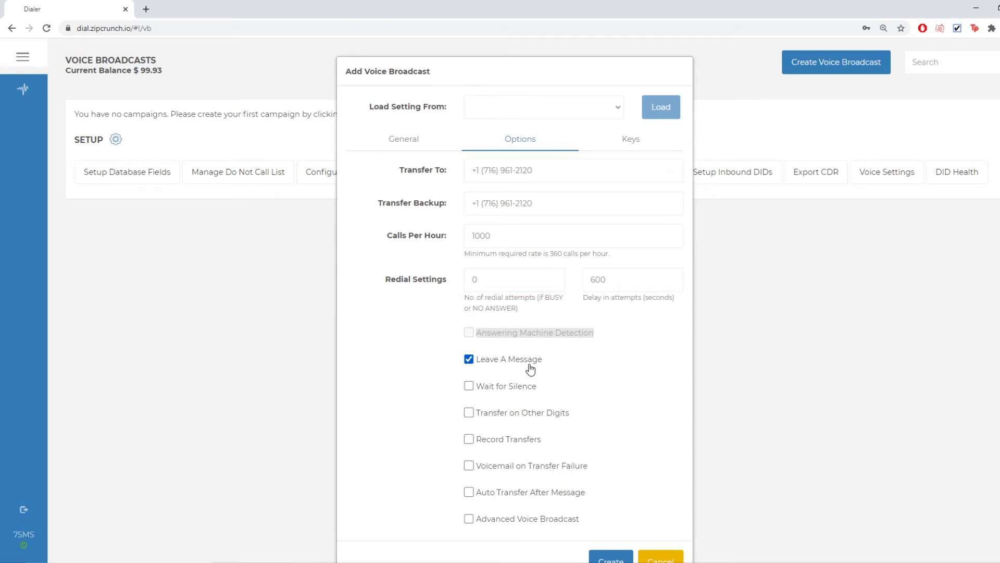
click(514, 442)
- On the Keys tab, set the Transfer Key to 1
click(648, 151)
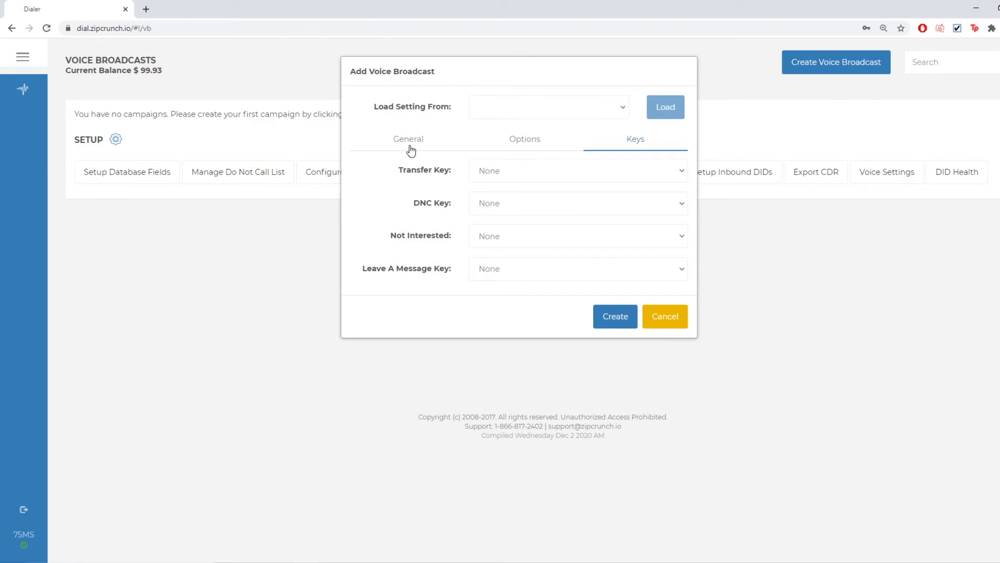
click(602, 172)
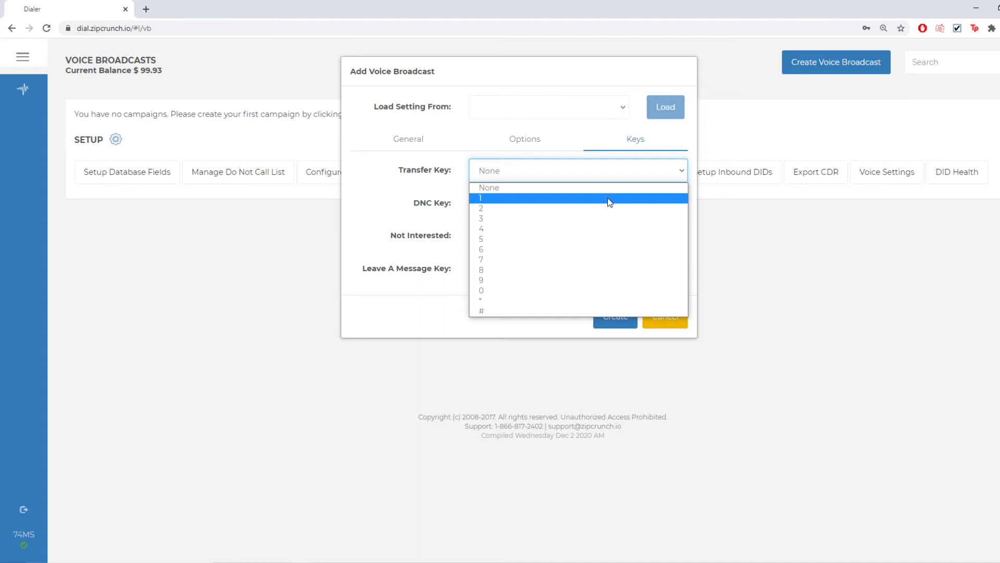
click(608, 198)
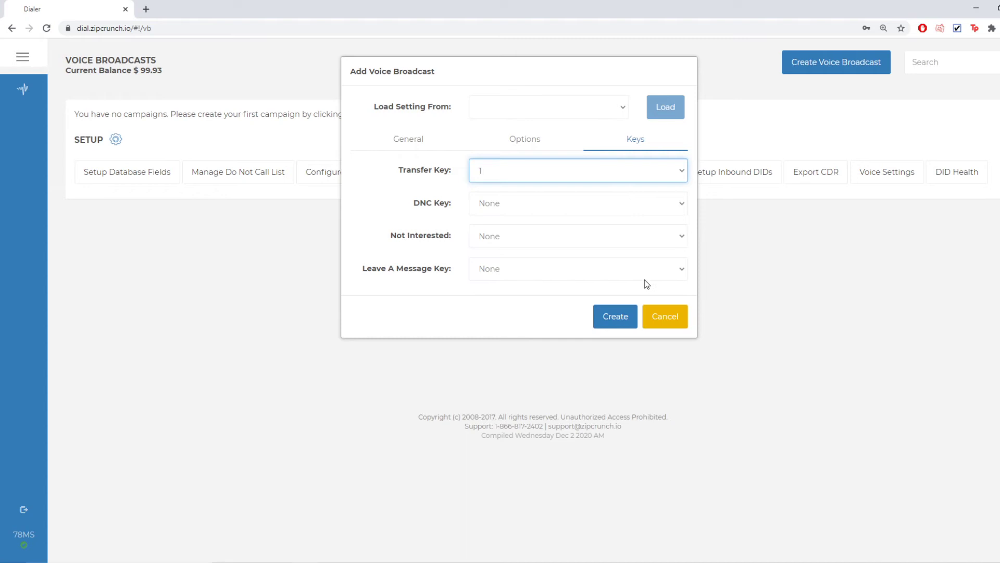
- Save Blast Campaign and assign the Broadcast and Voicemail recordings as its messages
click(628, 317)
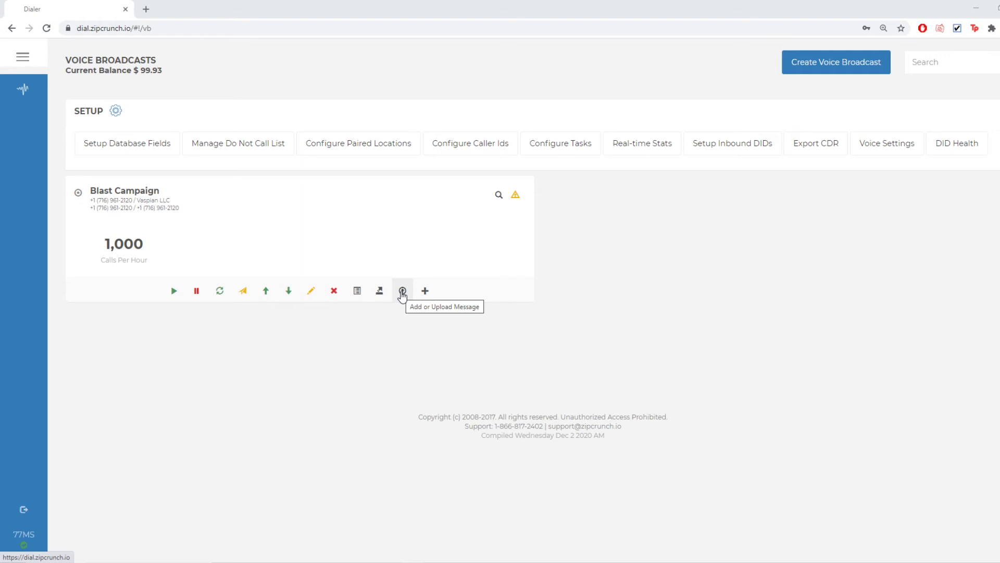
click(402, 290)
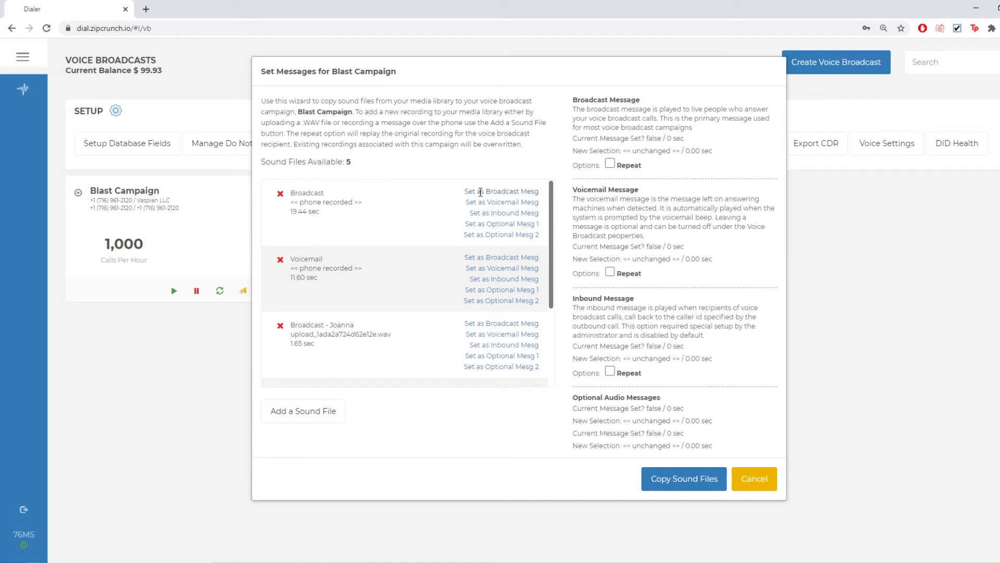
click(481, 191)
click(493, 268)
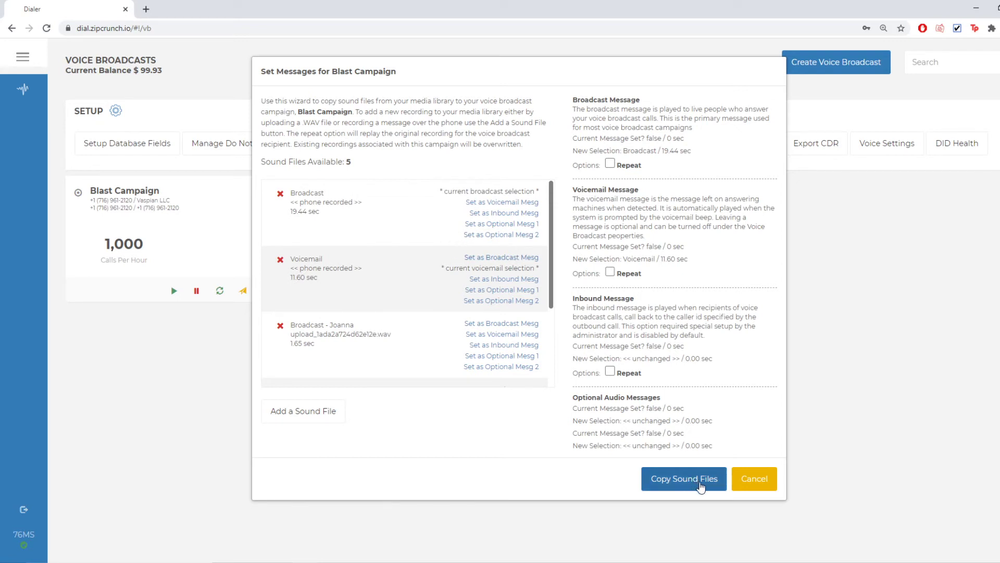
click(702, 486)
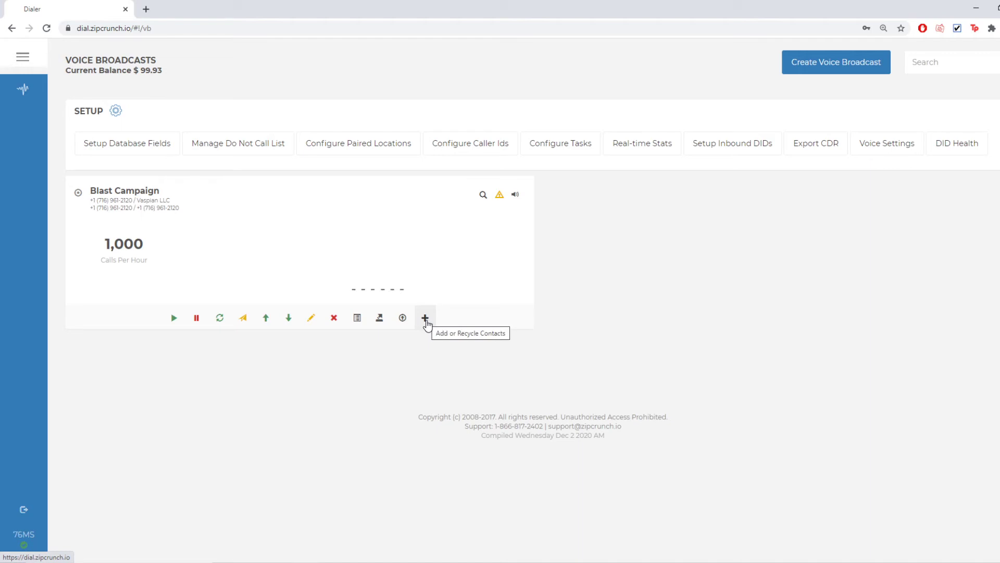
- Load the test upload CSV into Blast Campaign's contacts, previewing its 12 columns
click(425, 319)
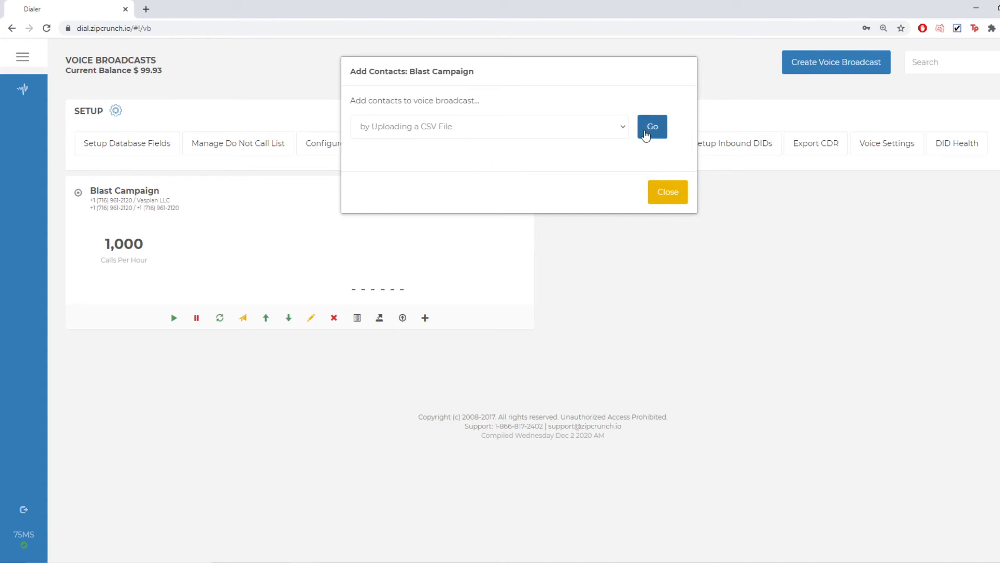
click(649, 130)
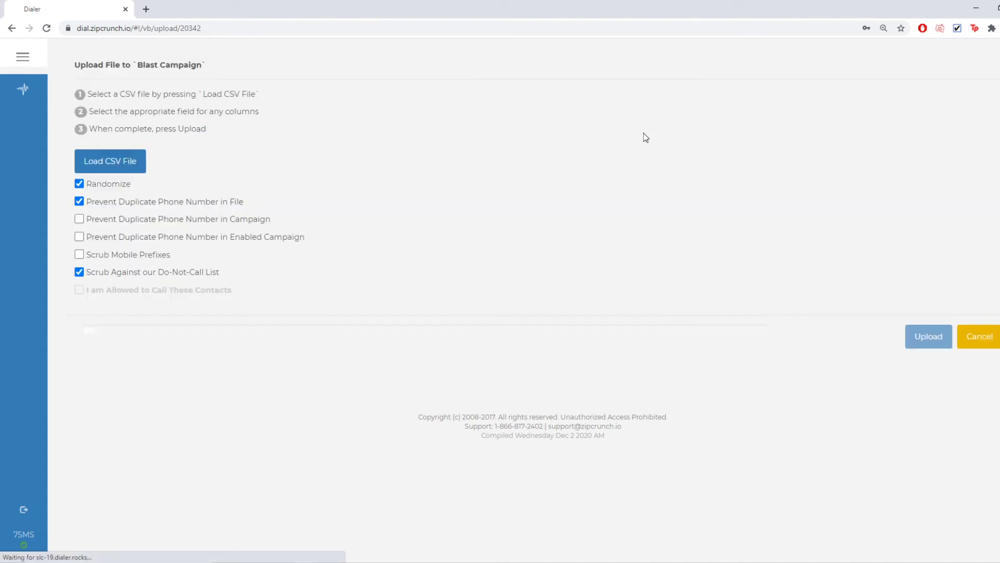
click(139, 168)
click(152, 124)
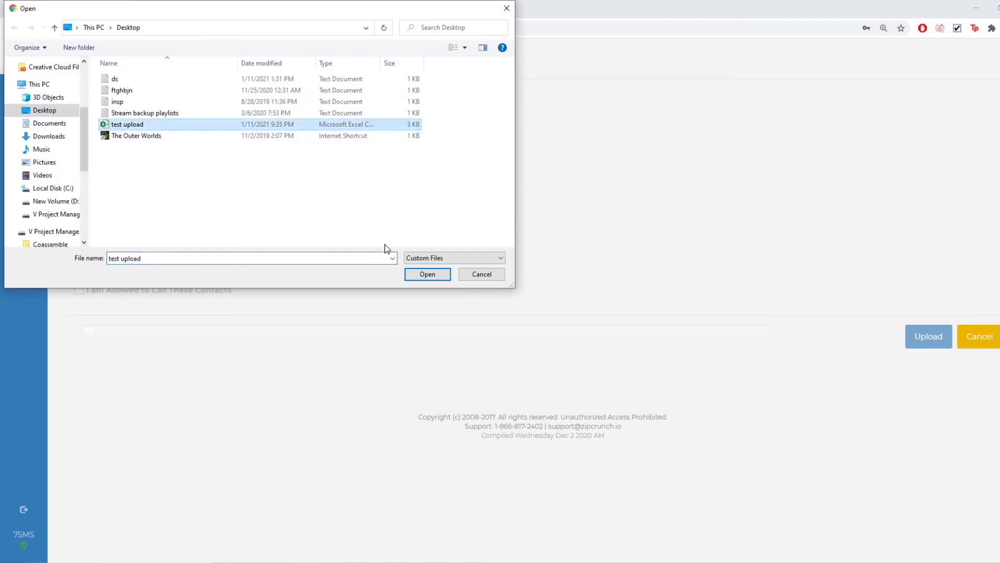
click(420, 275)
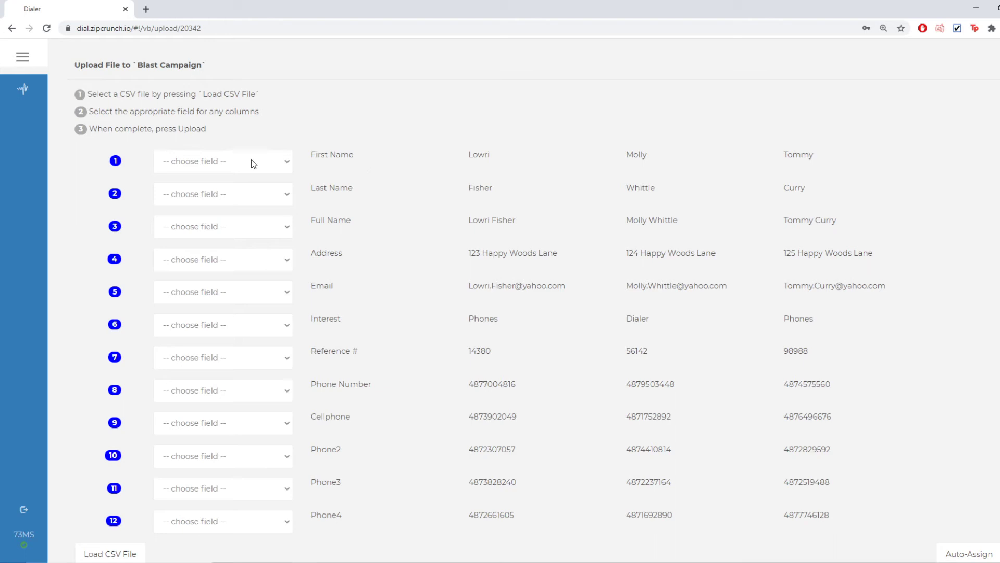
scroll(286, 130, down, 1)
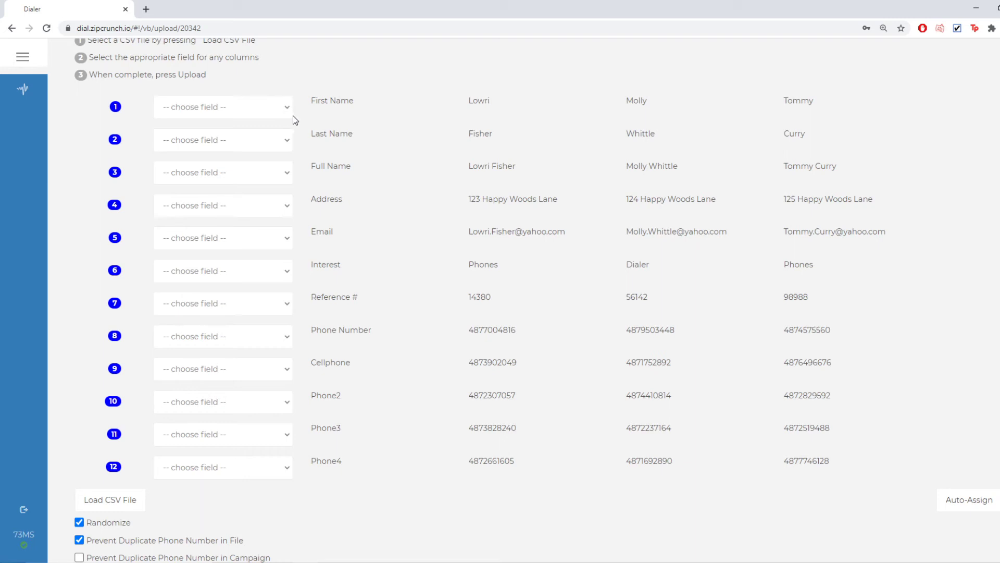
- Map First Name to FirstName, Last Name to LastName and Reference # to Account
click(291, 114)
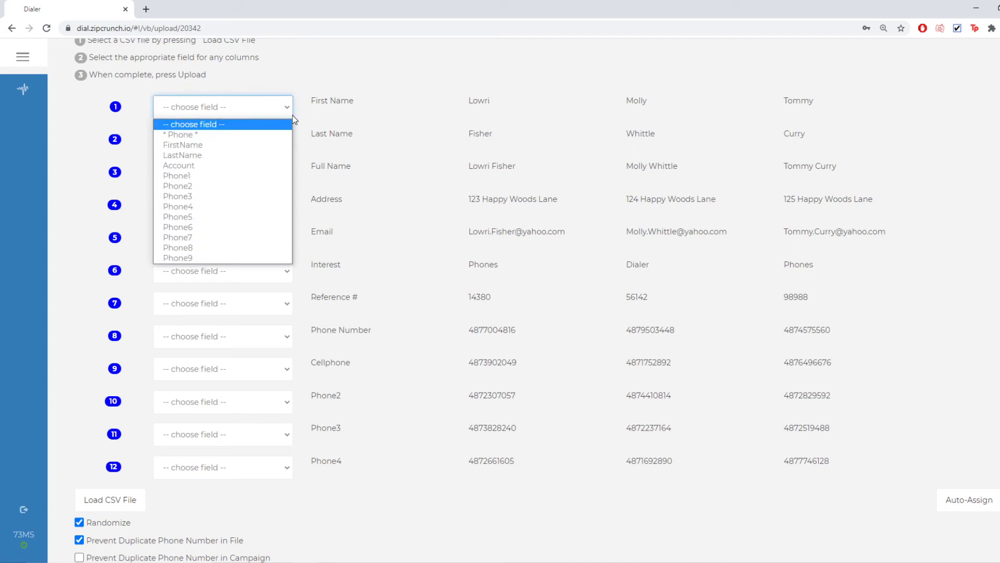
key(Down)
key(Down)
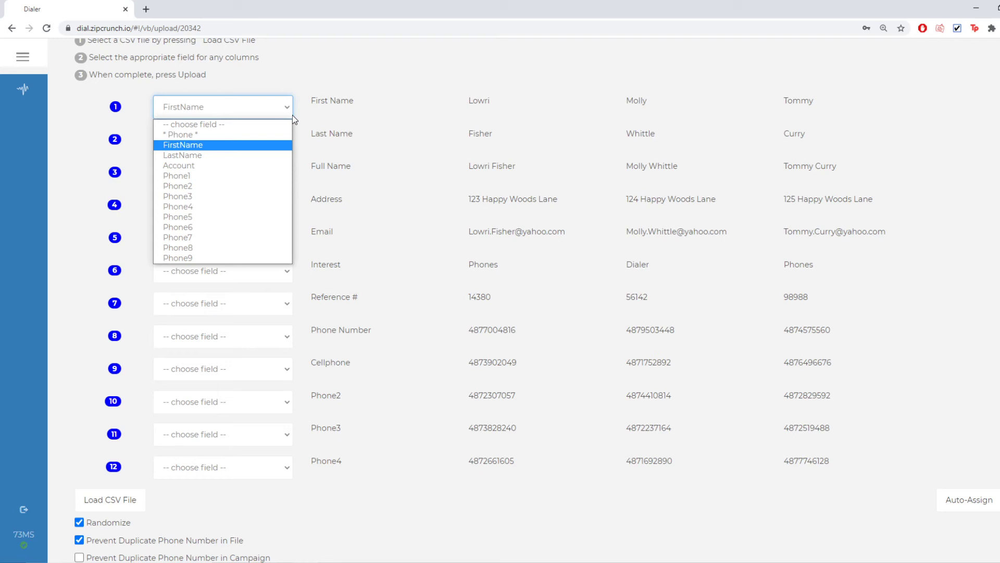
key(Return)
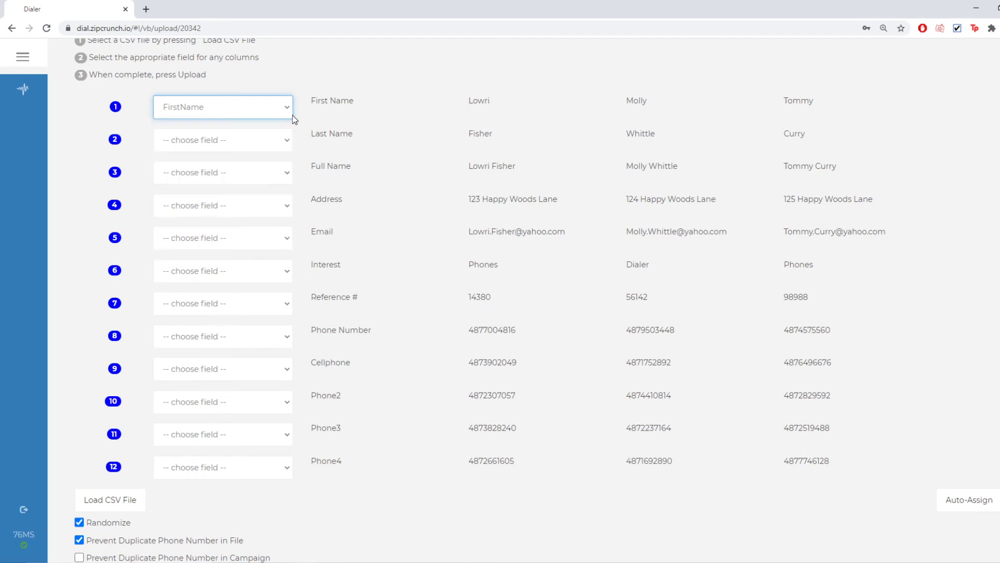
key(Tab)
key(Down)
key(Down)
key(Down)
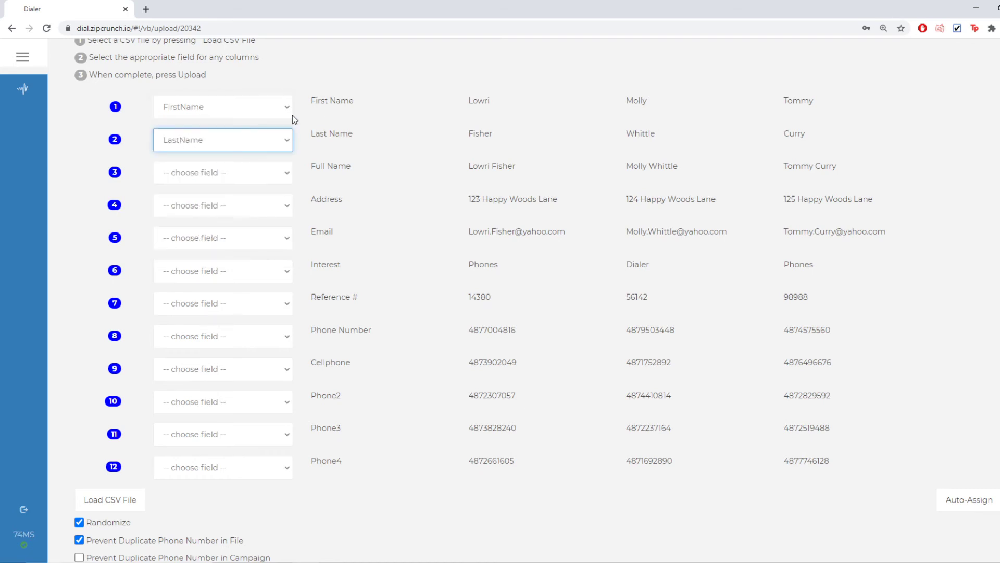
key(Tab)
key(Tab)
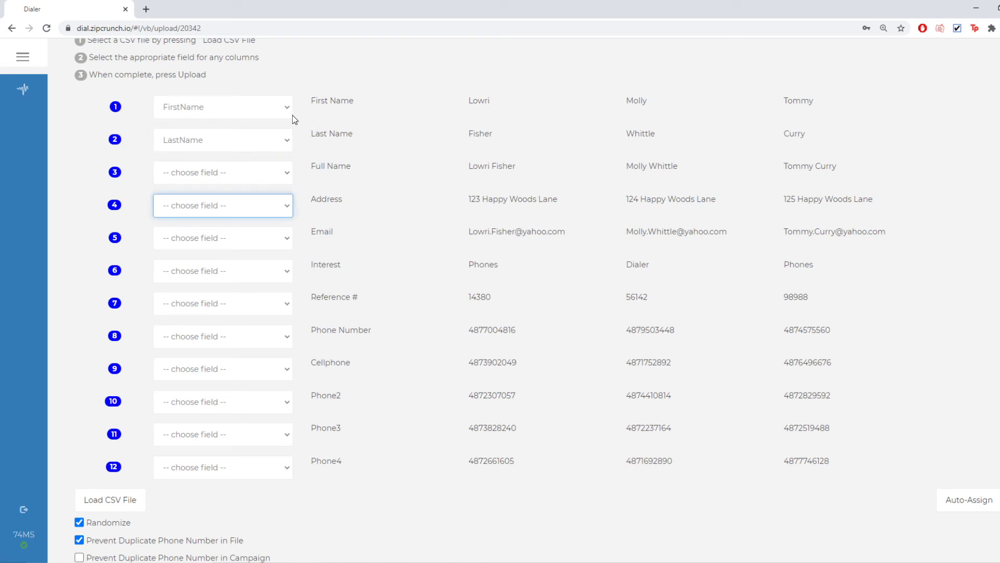
key(Tab)
key(Tab)
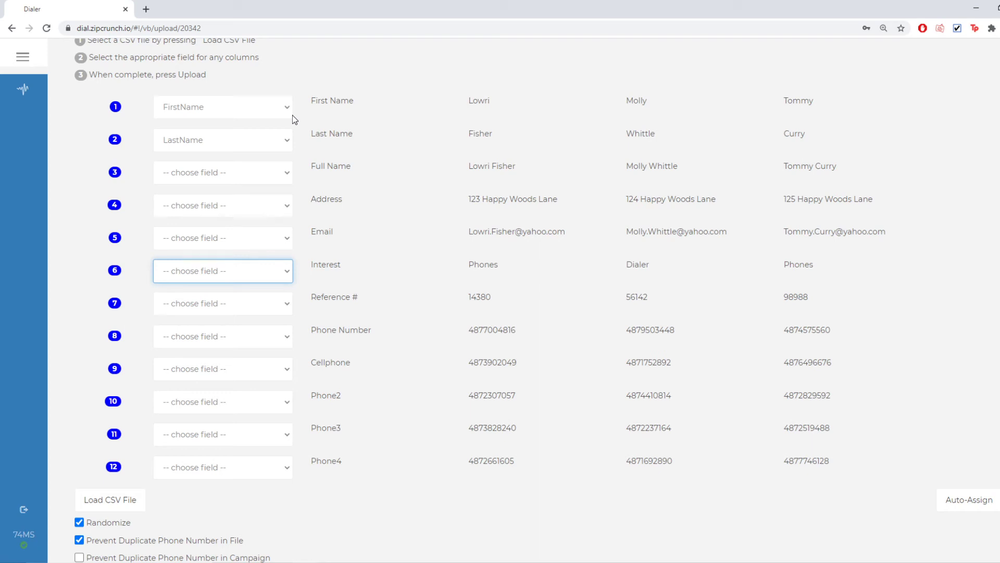
key(Tab)
key(Down)
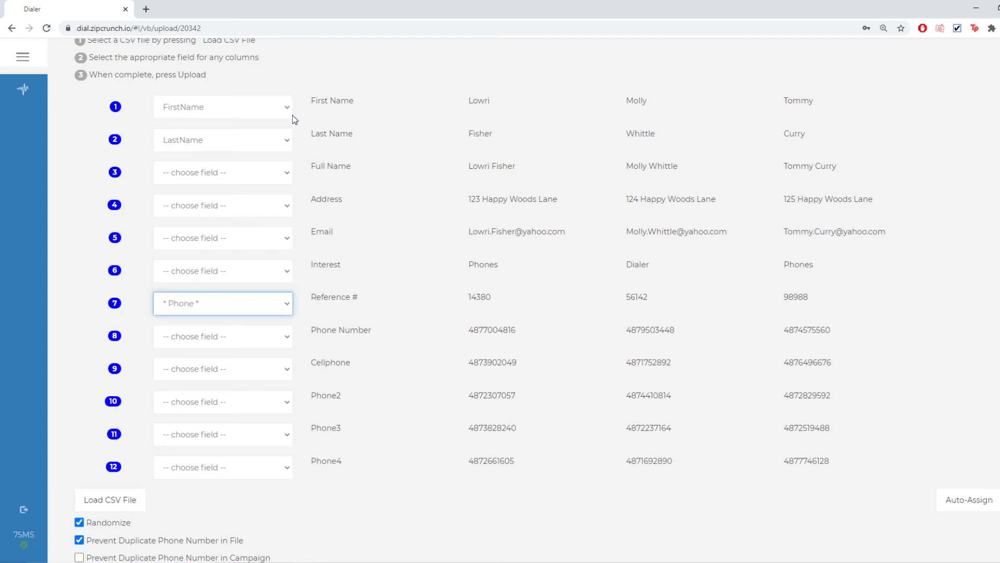
key(Down)
- Map Phone Number to Phone, and Cellphone, Phone2, Phone3, Phone4 to Phone1–Phone4
key(Tab)
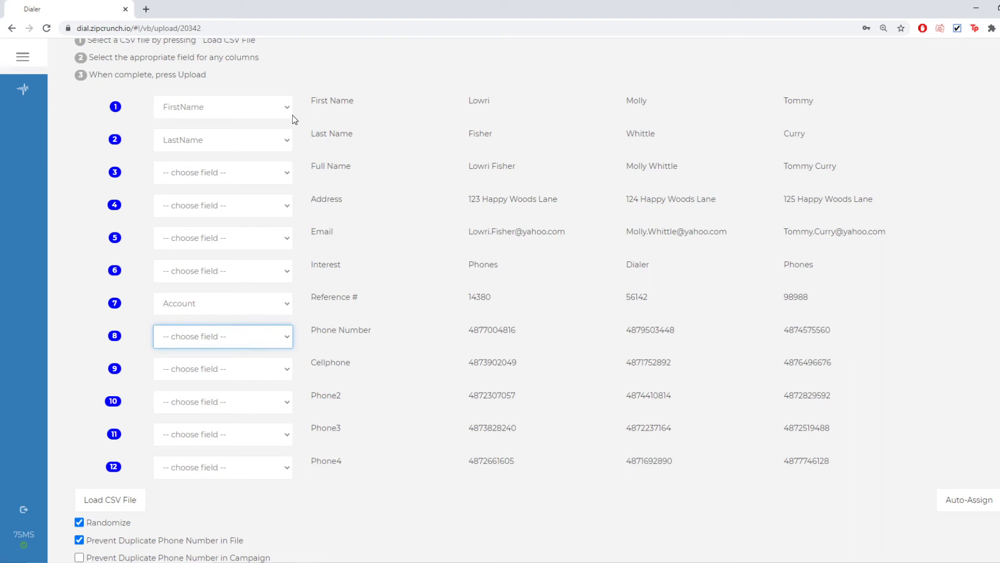
key(Down)
key(Tab)
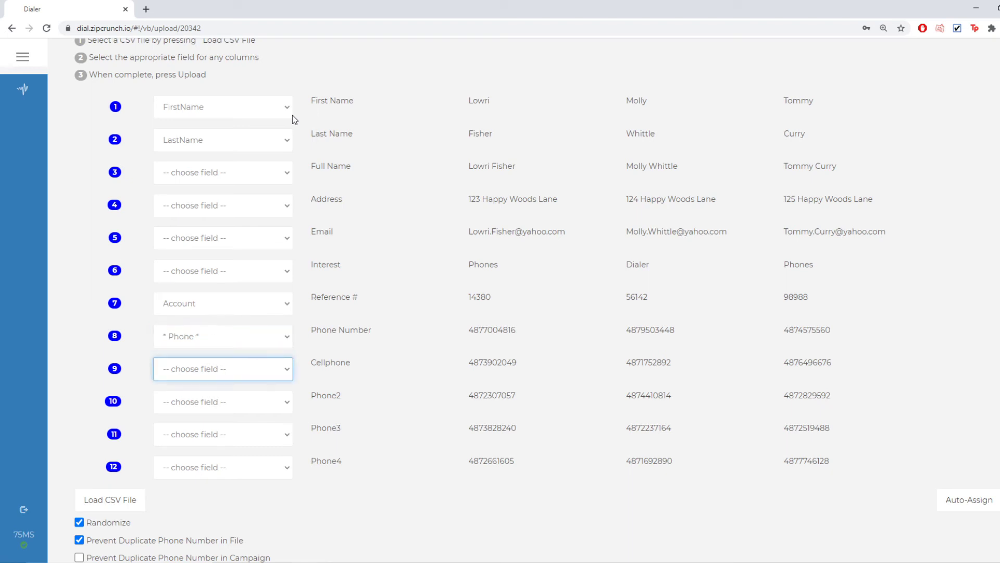
key(Down)
key(Tab)
key(Down)
key(Tab)
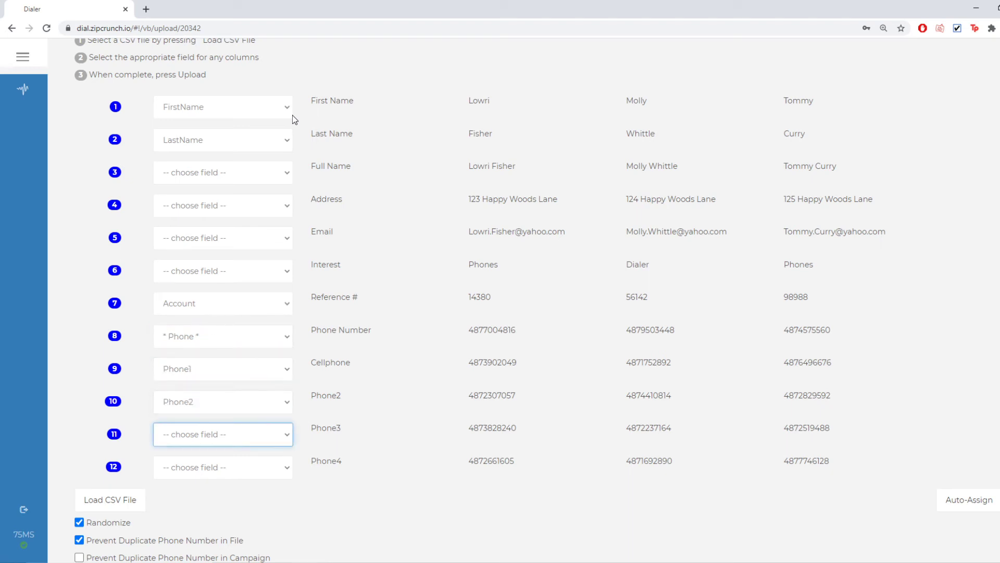
key(Down)
key(Tab)
key(Down)
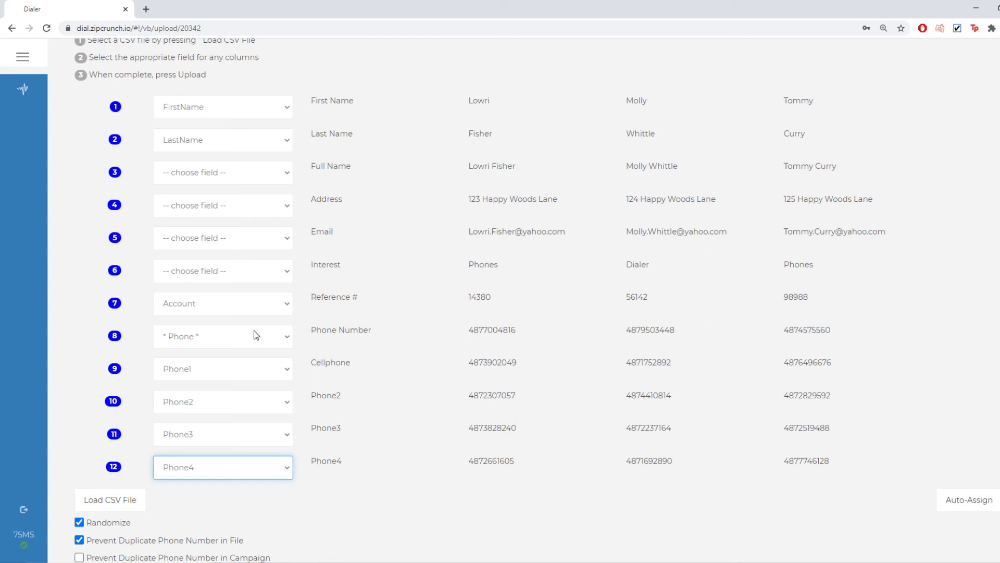
- Tick 'I am Allowed to Call These Contacts' and upload the mapped 75-contact list
scroll(301, 317, down, 4)
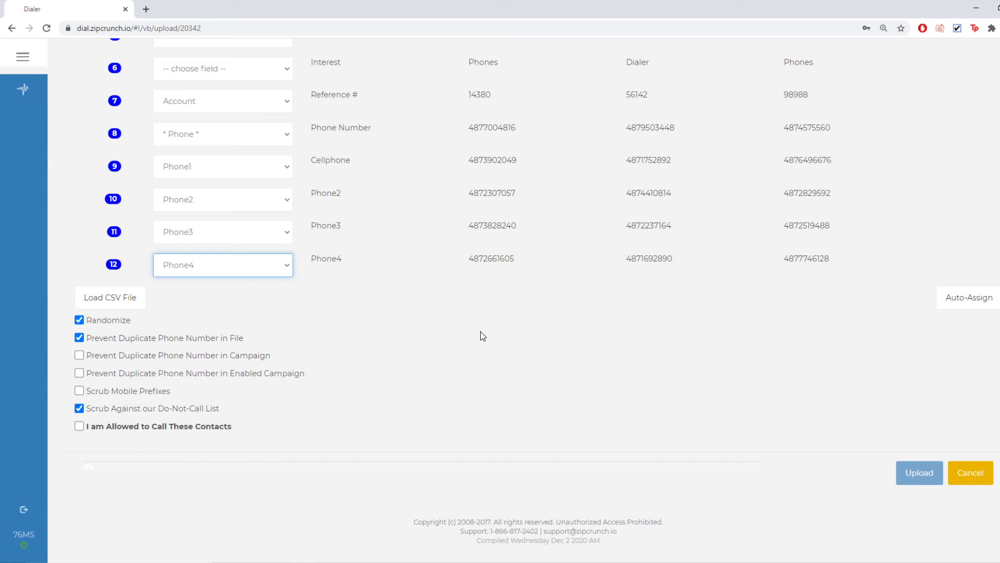
click(200, 433)
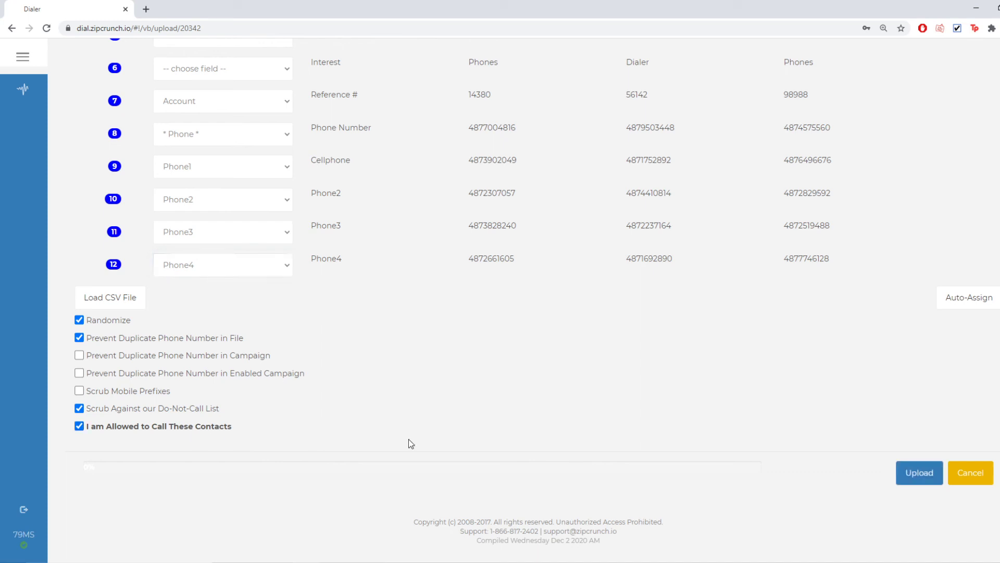
click(920, 473)
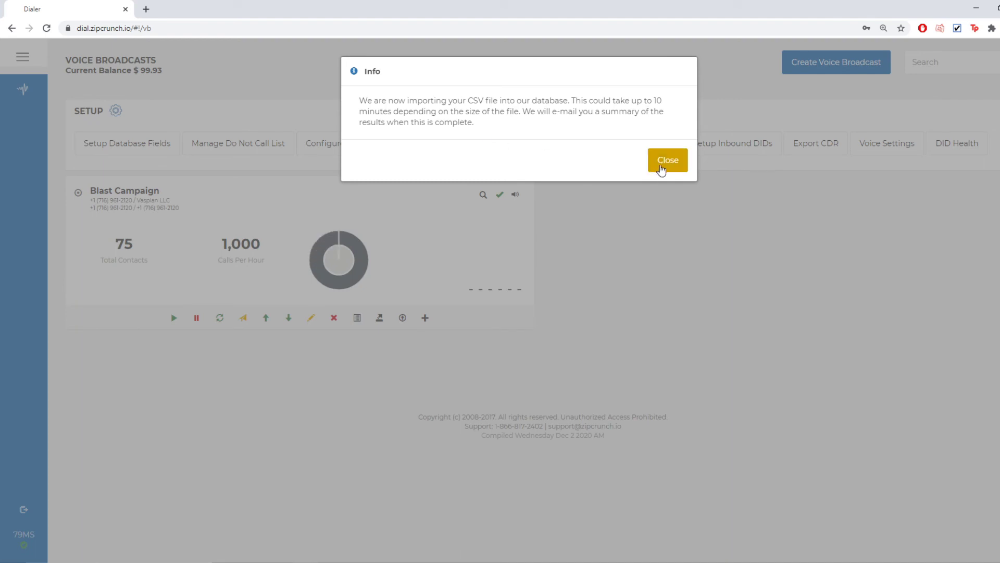
- Close the CSV import notice and confirm the Blast Campaign card shows 75 contacts, all uncalled
click(666, 167)
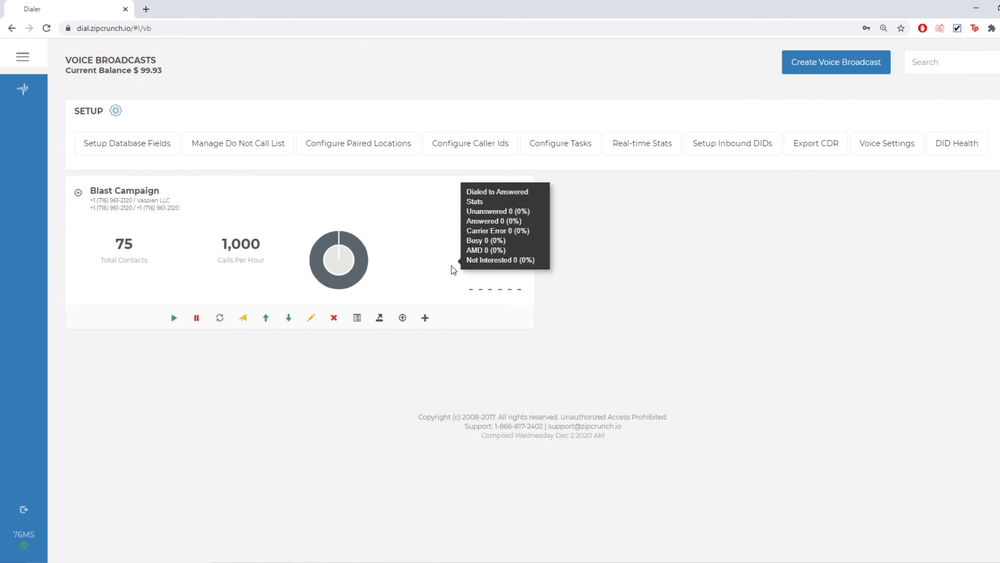
mouse_move(349, 270)
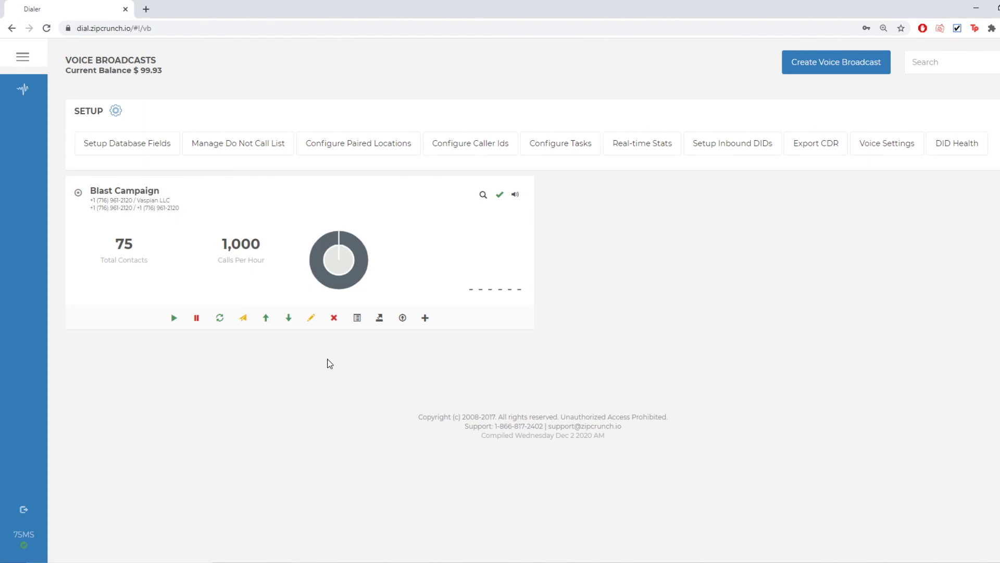
- Send a Blast Campaign test call to the prefilled test number, then dismiss the confirmation
click(244, 317)
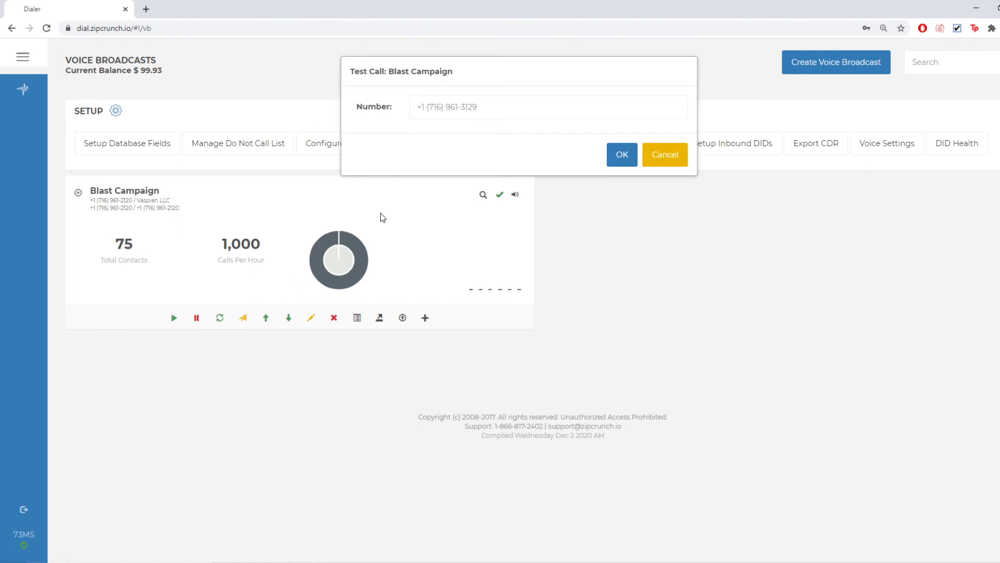
click(504, 109)
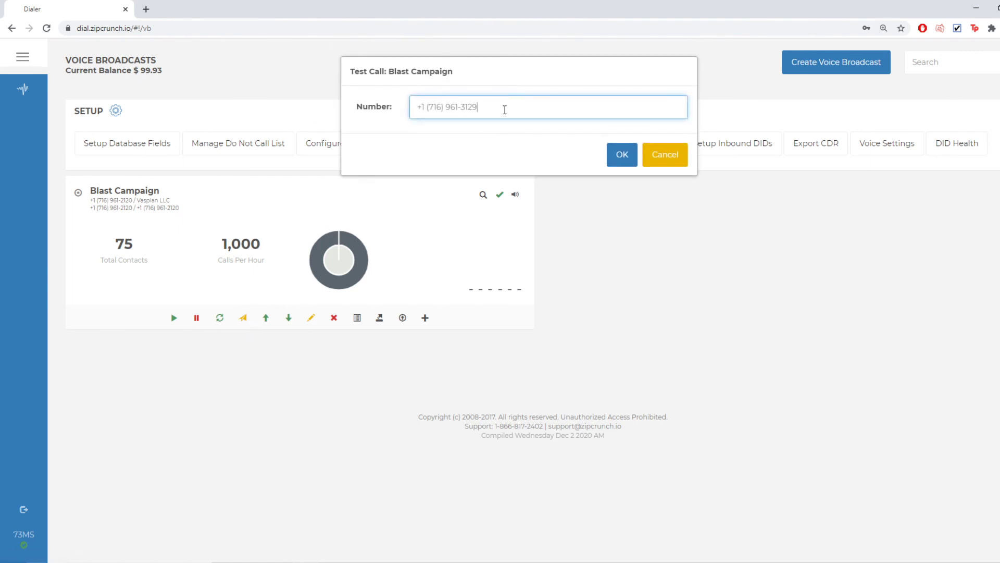
click(636, 163)
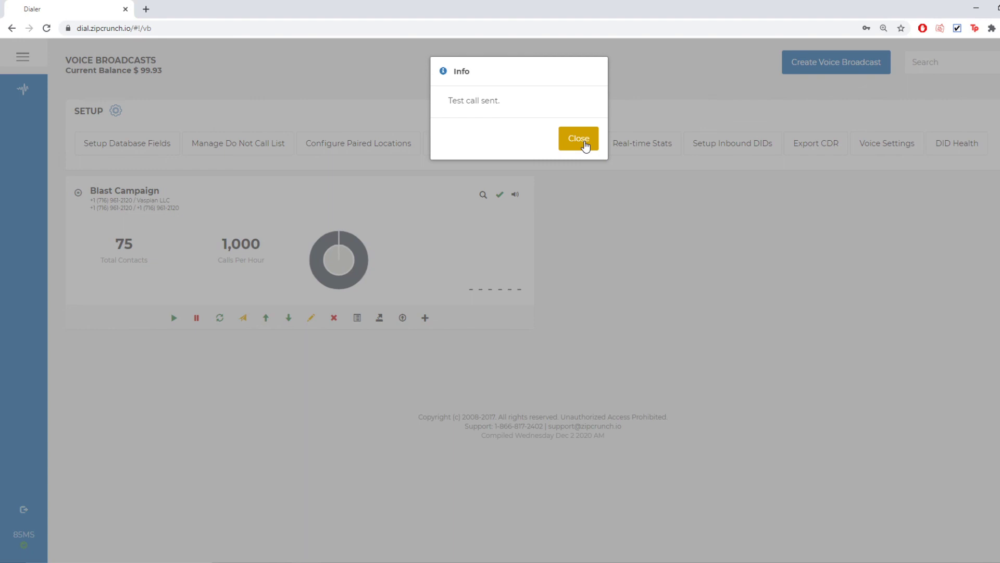
click(584, 142)
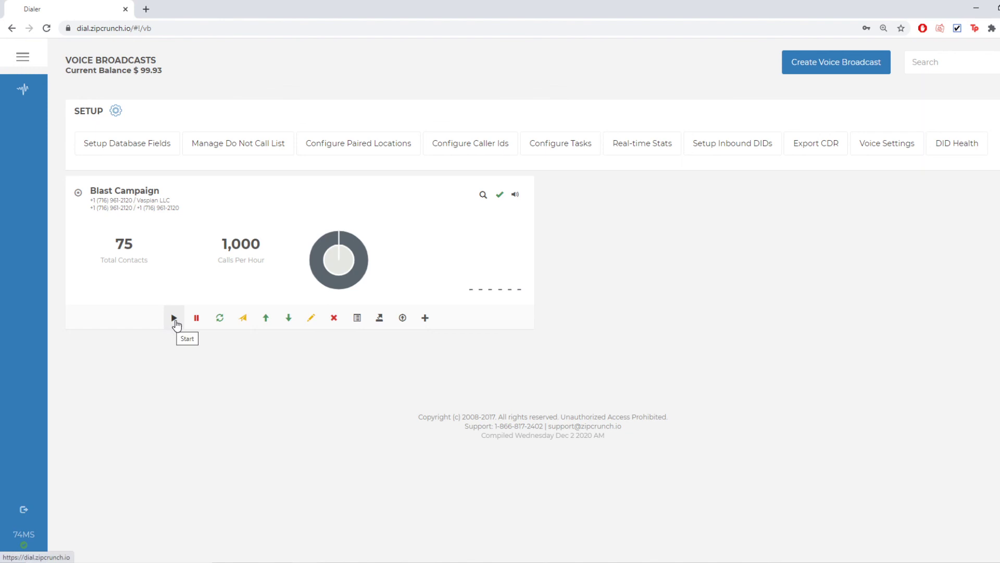
click(194, 326)
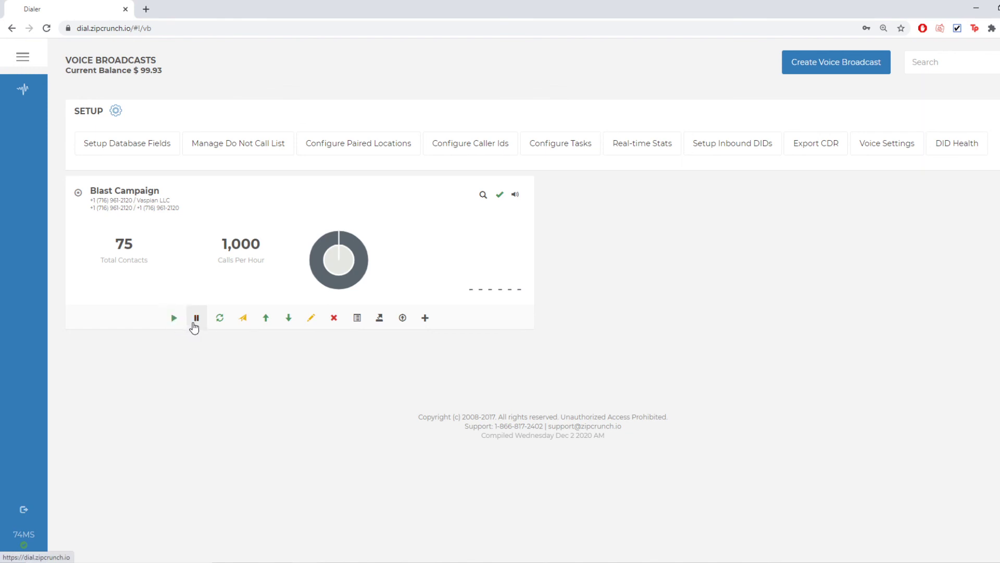